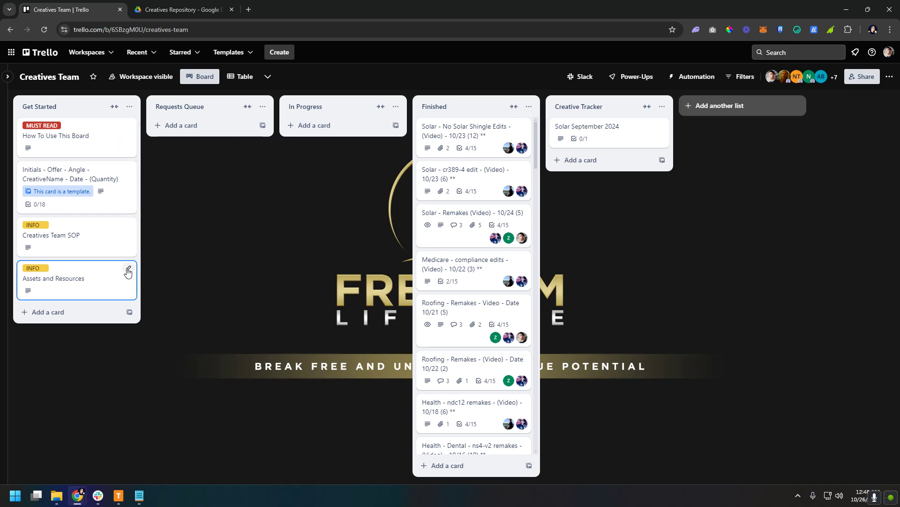
Open the How To Use This Board card, expand its full description to read the request steps, and close it
{"action": "left_click", "coordinate": [94, 140]}
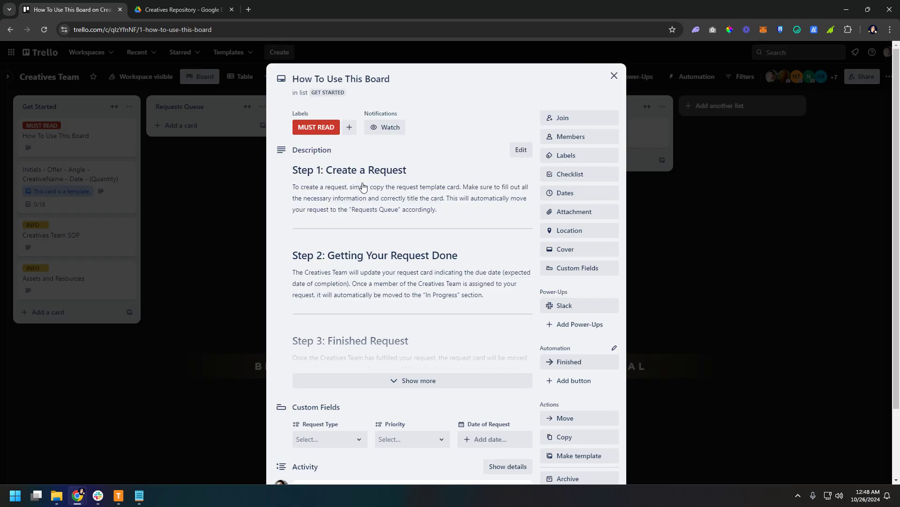
{"action": "scroll", "coordinate": [463, 239], "scroll_direction": "down", "scroll_amount": 2}
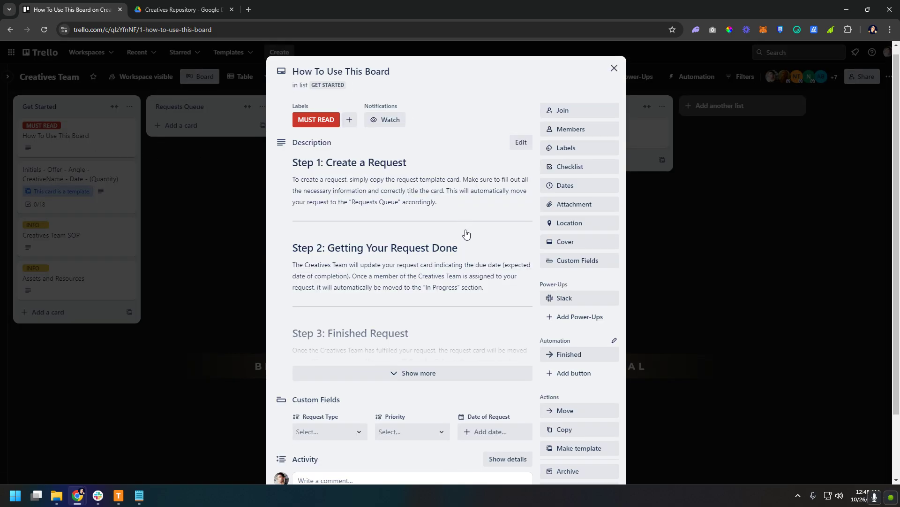
{"action": "left_click", "coordinate": [434, 295]}
{"action": "scroll", "coordinate": [467, 288], "scroll_direction": "up", "scroll_amount": 2}
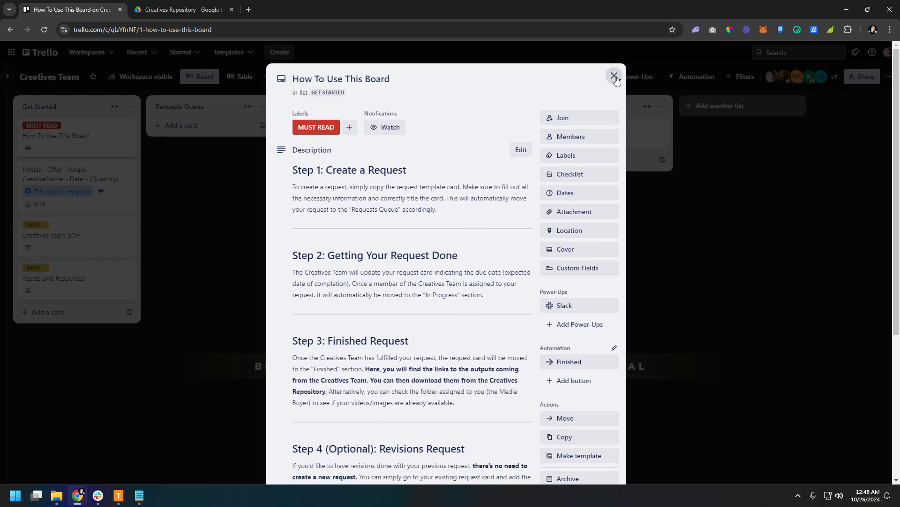
{"action": "key", "text": "Escape"}
Look through the request template card in the Get Started list and close it
{"action": "left_click", "coordinate": [114, 175]}
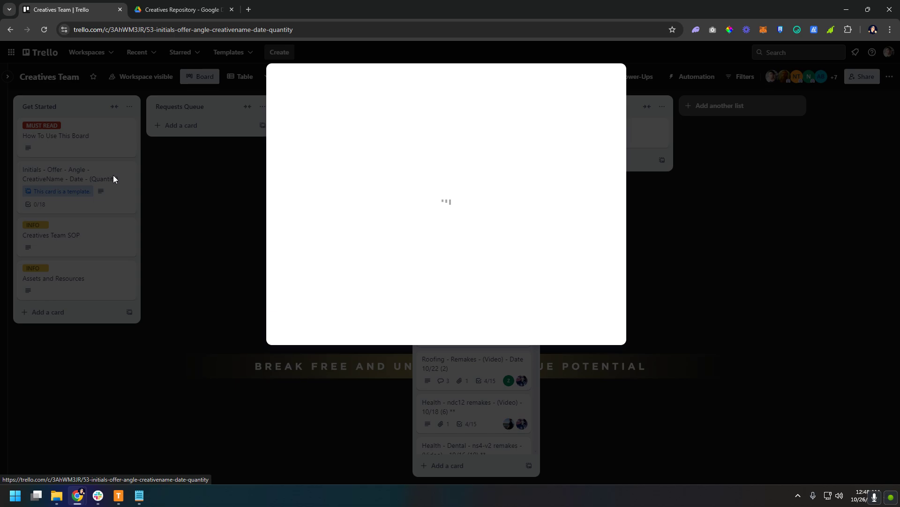
{"action": "scroll", "coordinate": [469, 197], "scroll_direction": "down", "scroll_amount": 1}
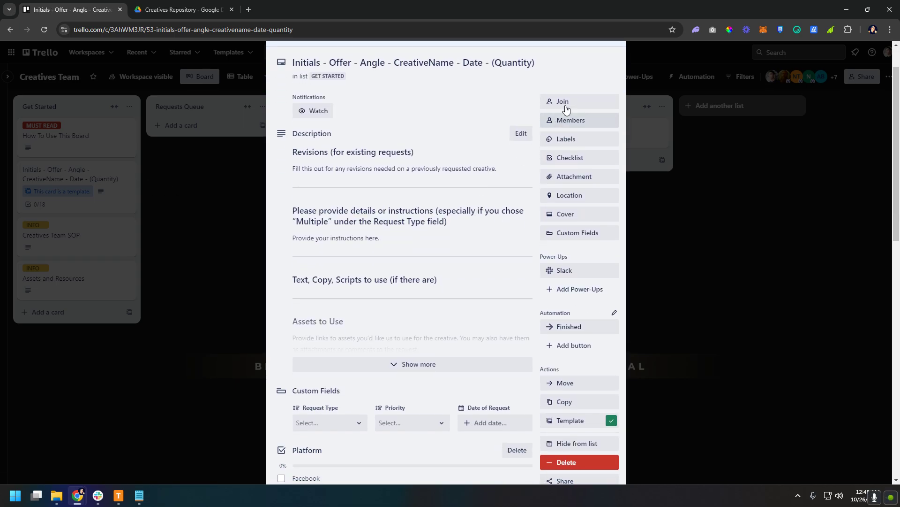
{"action": "scroll", "coordinate": [539, 169], "scroll_direction": "up", "scroll_amount": 1}
{"action": "left_click", "coordinate": [614, 77]}
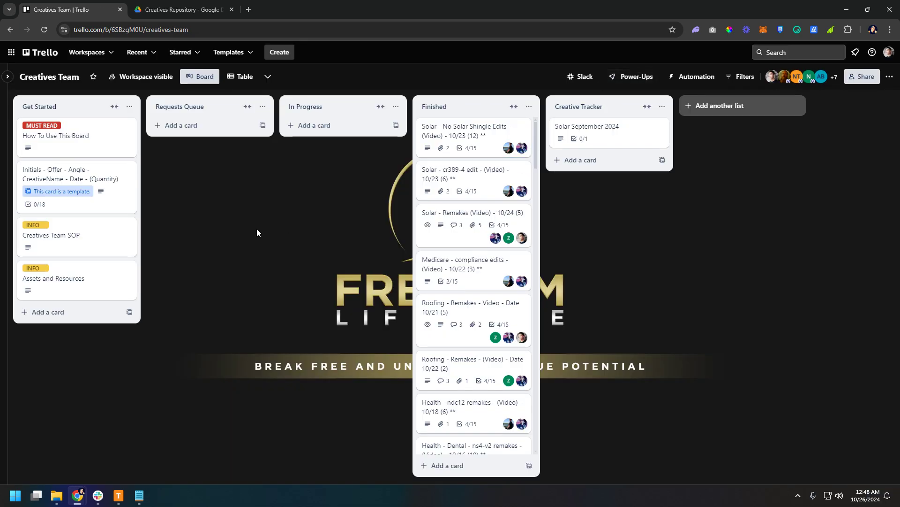
View the Creatives Team SOP card with its linked document preview, and close the card
{"action": "left_click", "coordinate": [100, 233]}
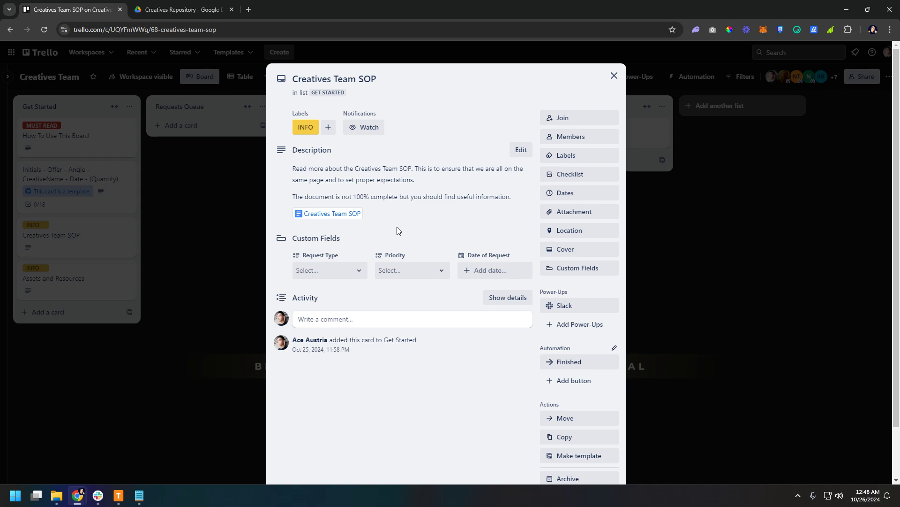
{"action": "mouse_move", "coordinate": [358, 215]}
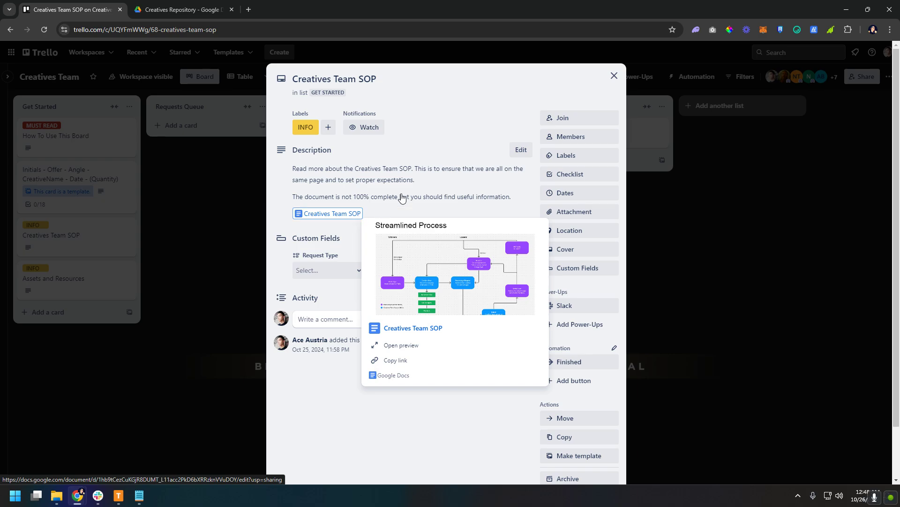
{"action": "left_click", "coordinate": [614, 76]}
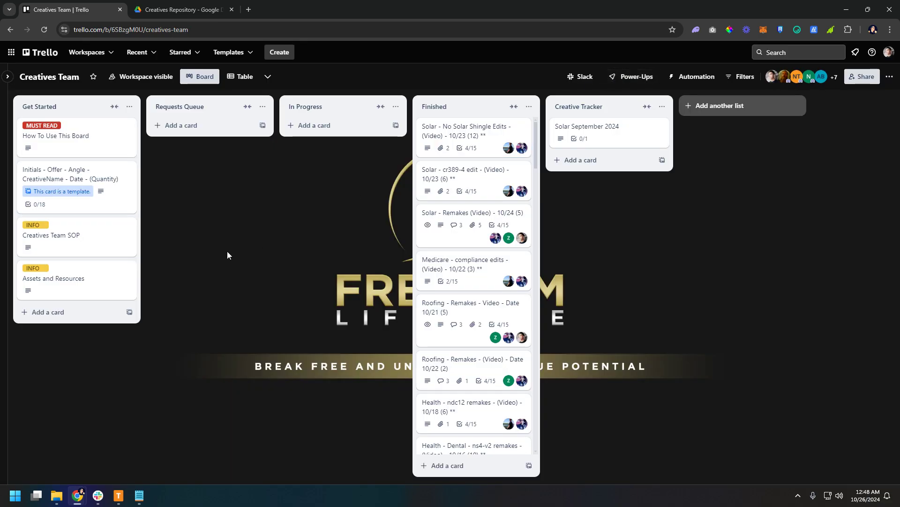
Open the Assets and Resources card, expand its description to review the resource links, and close it
{"action": "left_click", "coordinate": [92, 278]}
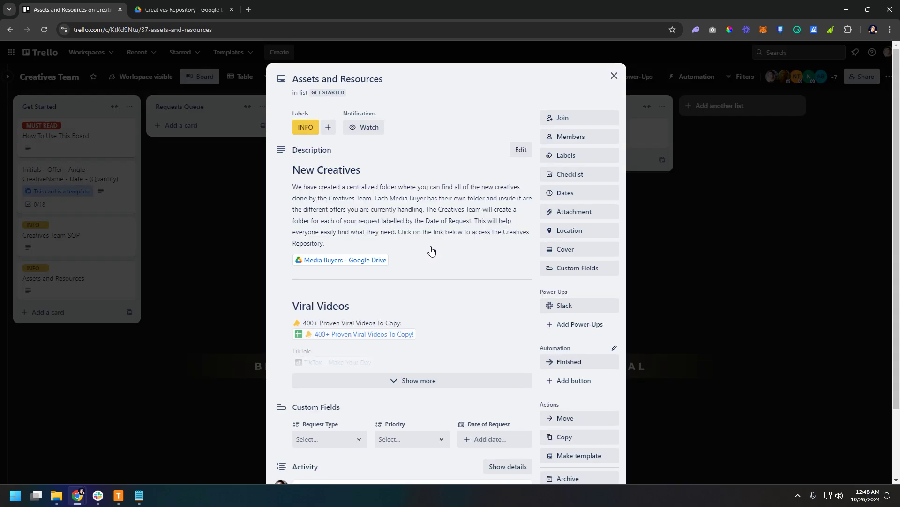
{"action": "scroll", "coordinate": [436, 272], "scroll_direction": "down", "scroll_amount": 2}
{"action": "left_click", "coordinate": [436, 297]}
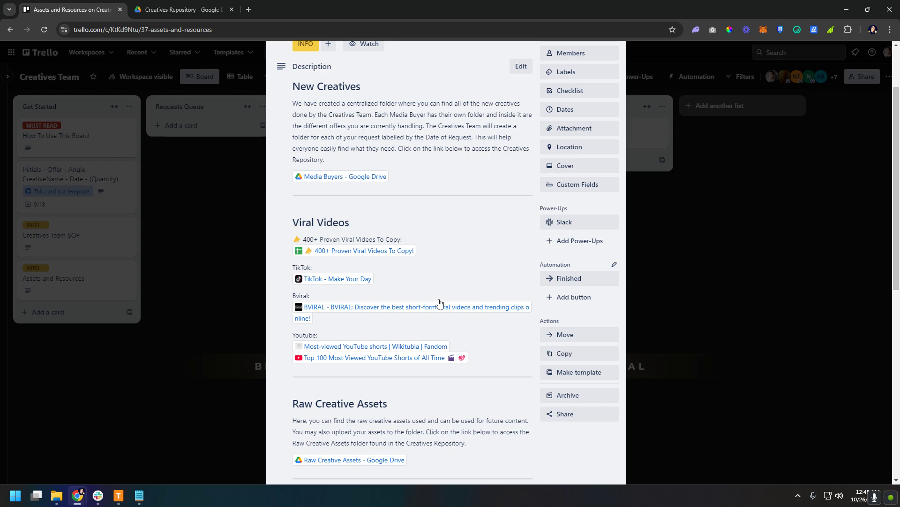
{"action": "scroll", "coordinate": [460, 307], "scroll_direction": "up", "scroll_amount": 2}
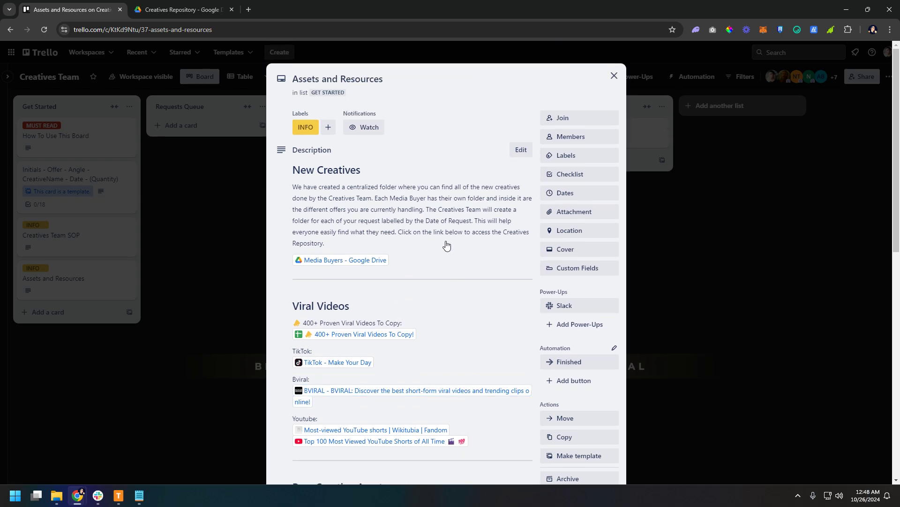
{"action": "left_click", "coordinate": [614, 76]}
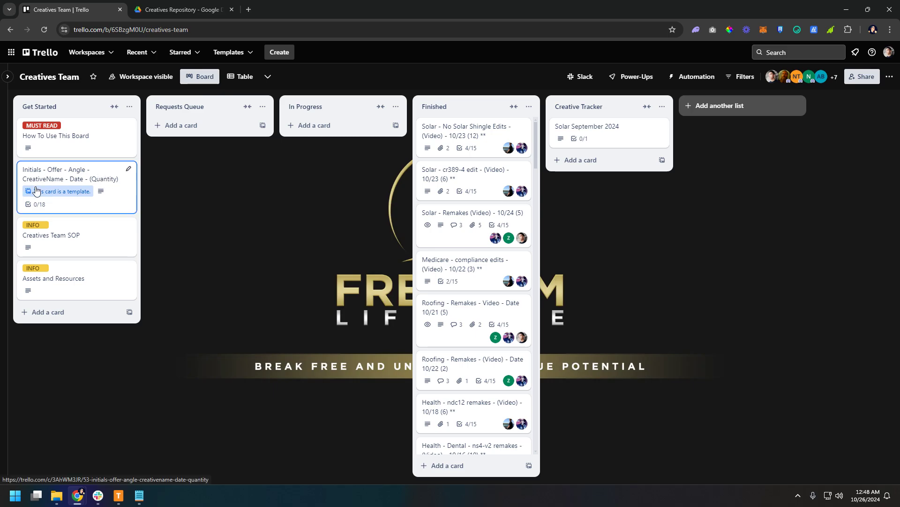
Start a new card from the request template and replace the Initials placeholder in its title with AA
{"action": "left_click", "coordinate": [97, 177]}
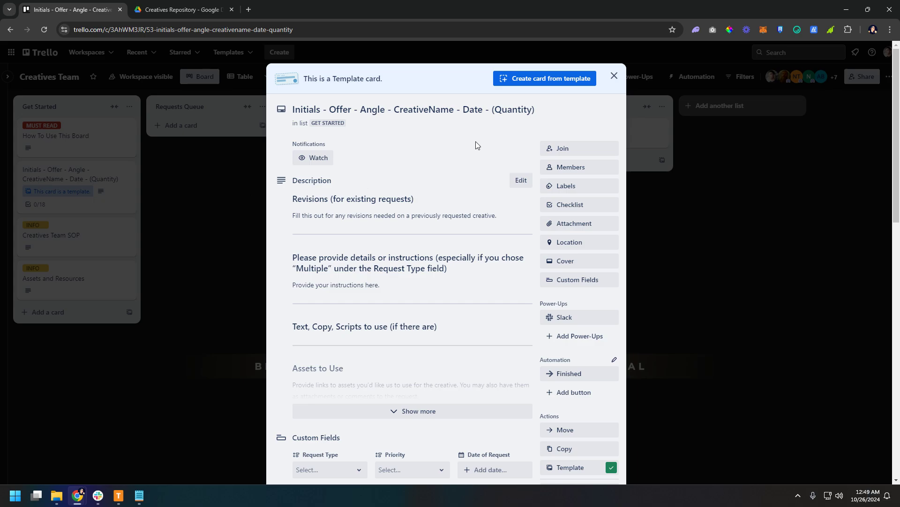
{"action": "left_click", "coordinate": [546, 81]}
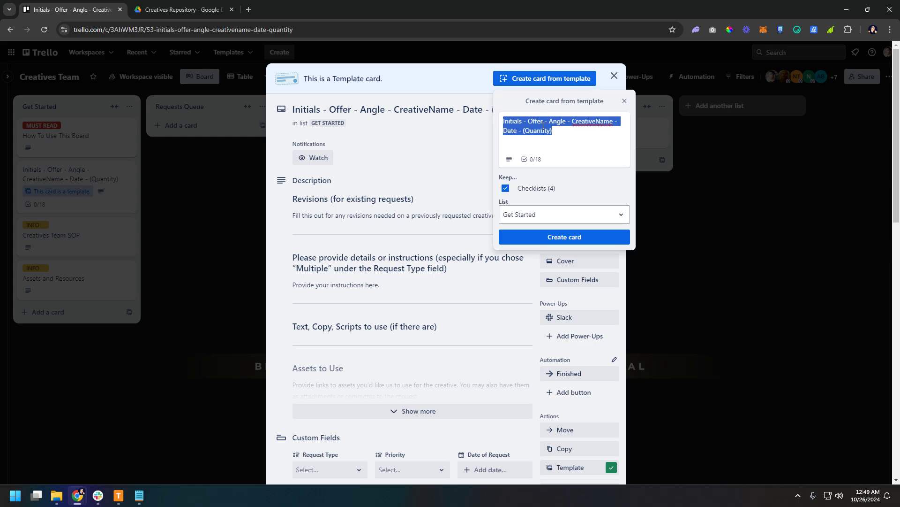
{"action": "left_click", "coordinate": [557, 135]}
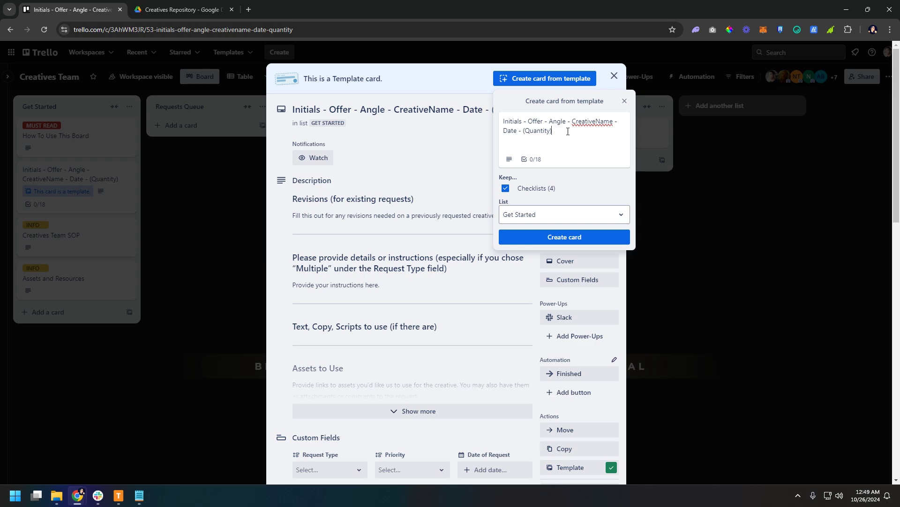
{"action": "double_click", "coordinate": [513, 122]}
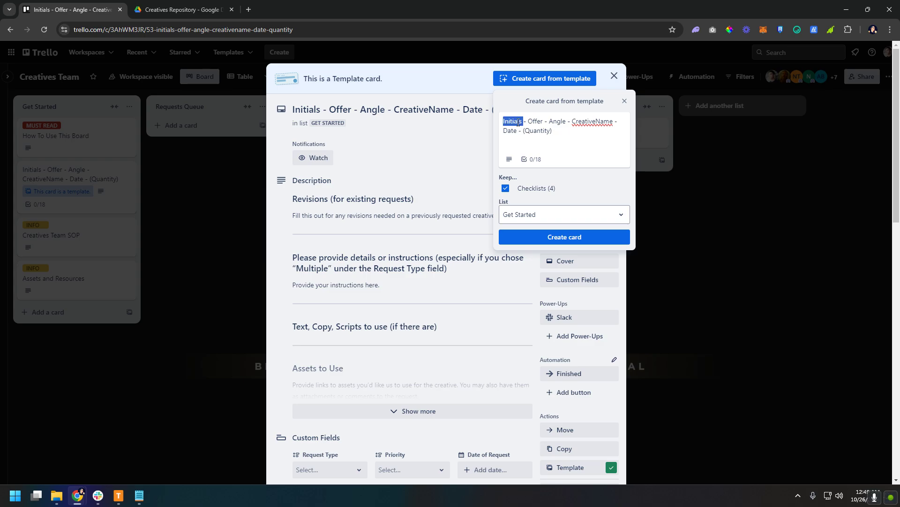
{"action": "left_click", "coordinate": [561, 130]}
{"action": "left_click_drag", "start_coordinate": [523, 122], "coordinate": [503, 125]}
{"action": "type", "text": "AA"}
{"action": "key", "text": "Right"}
{"action": "key", "text": "Right"}
{"action": "key", "text": "Right"}
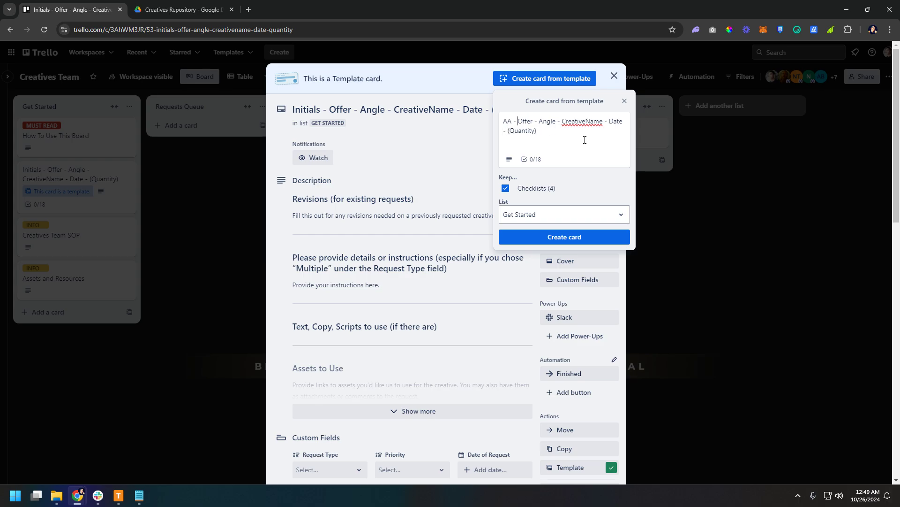
Replace the Offer placeholder in the new card's title with Solar and the Angle placeholder with Tesla Solar Roofs
{"action": "key", "text": "shift+Right"}
{"action": "key", "text": "shift+Right"}
{"action": "key", "text": "shift+Right"}
{"action": "key", "text": "shift+Right"}
{"action": "key", "text": "shift+Right"}
{"action": "type", "text": "Solar"}
{"action": "double_click", "coordinate": [553, 122]}
{"action": "type", "text": "Tesla Solar"}
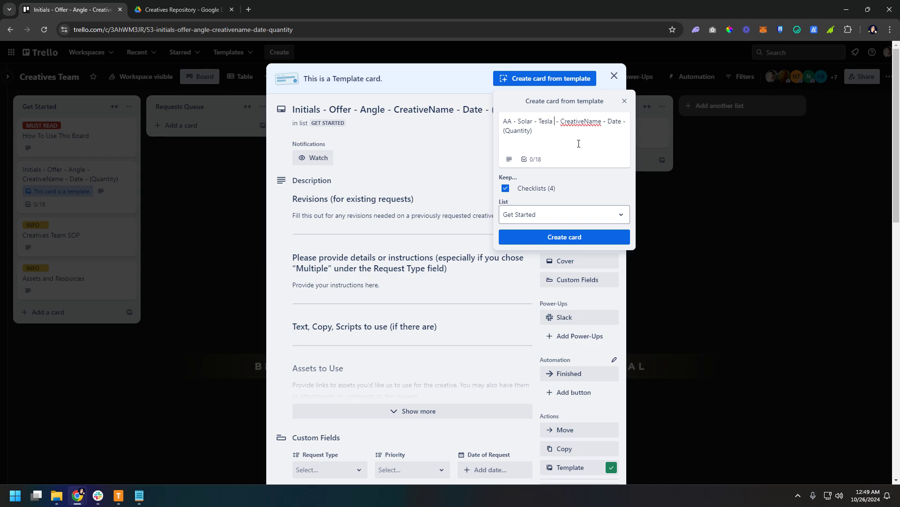
{"action": "type", "text": " Roofs"}
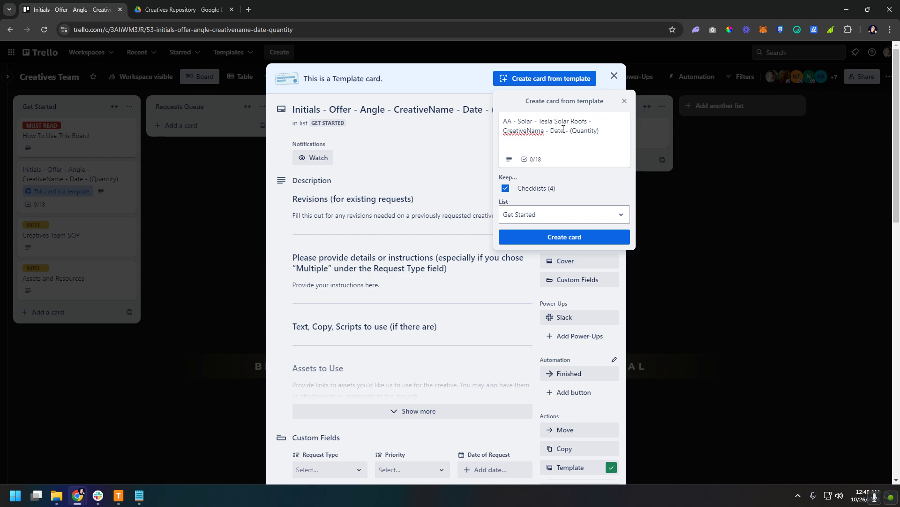
Replace the Date placeholder in the new card's title with 10-26-2024, keeping the CreativeName placeholder
{"action": "double_click", "coordinate": [532, 132]}
{"action": "left_click_drag", "start_coordinate": [545, 132], "coordinate": [504, 136]}
{"action": "left_click", "coordinate": [547, 132]}
{"action": "double_click", "coordinate": [558, 131]}
{"action": "key", "text": "shift+Left"}
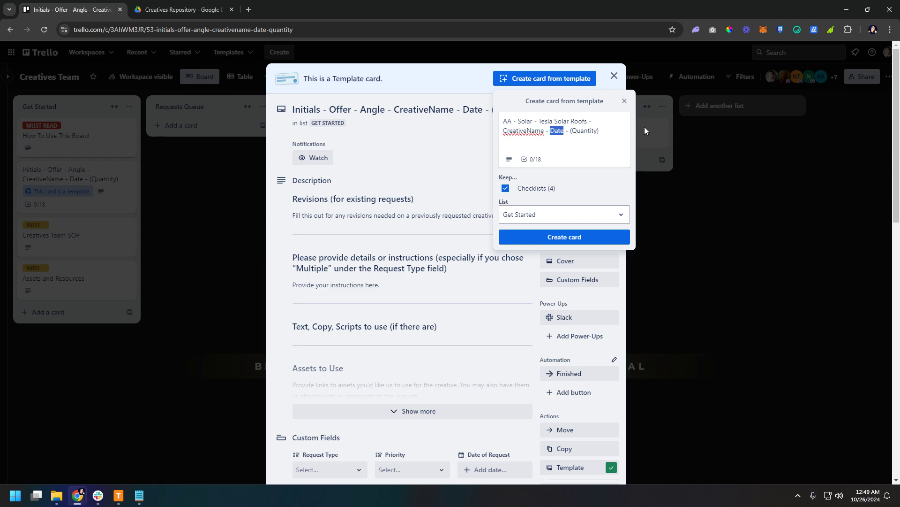
{"action": "type", "text": "10-26"}
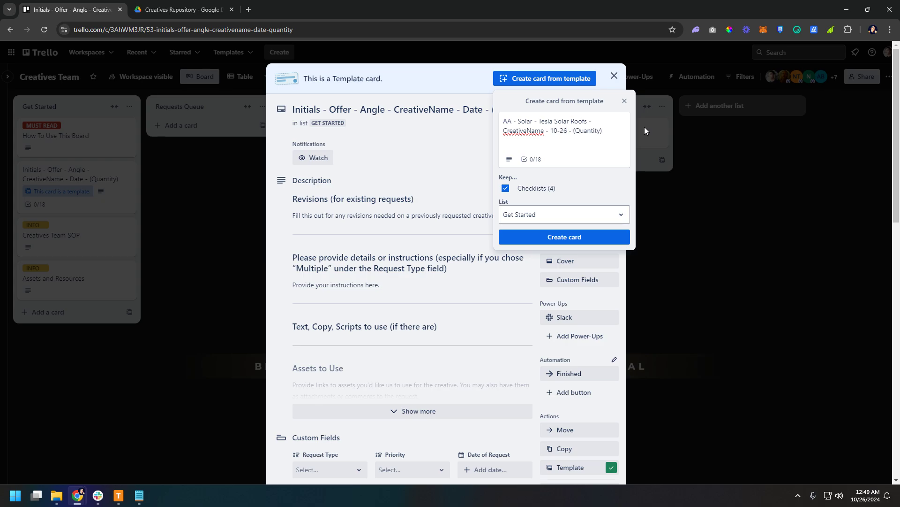
{"action": "type", "text": "-2024"}
{"action": "left_click_drag", "start_coordinate": [551, 131], "coordinate": [585, 132]}
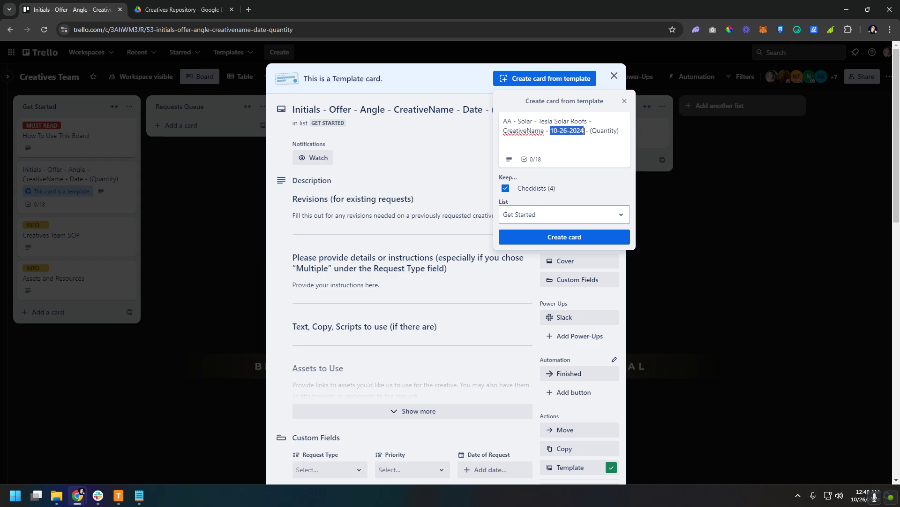
{"action": "left_click", "coordinate": [554, 131]}
Set the quantity in the title's parentheses to 5 and create the card with its checklists kept
{"action": "double_click", "coordinate": [597, 131]}
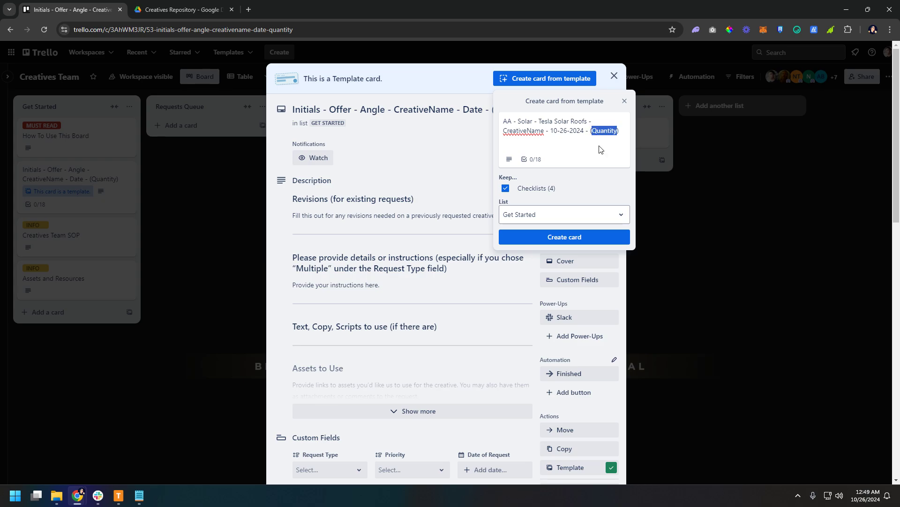
{"action": "type", "text": "5"}
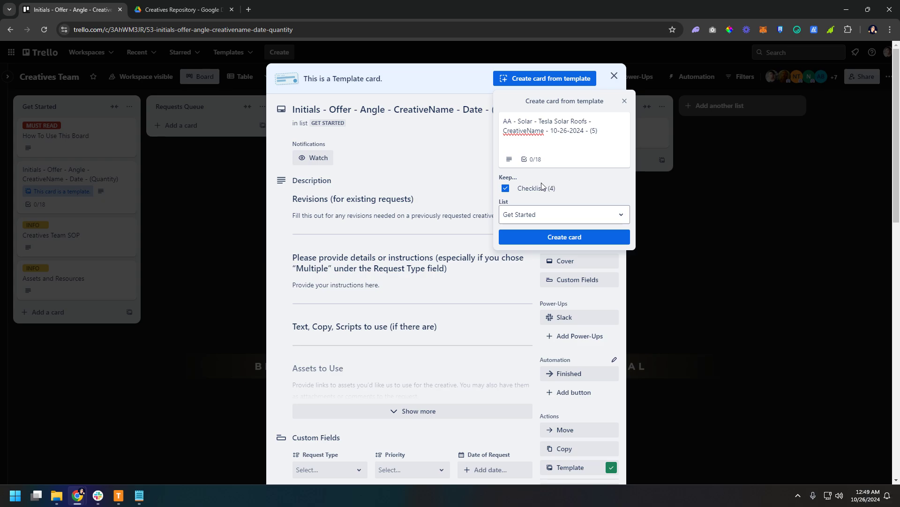
{"action": "left_click", "coordinate": [561, 239]}
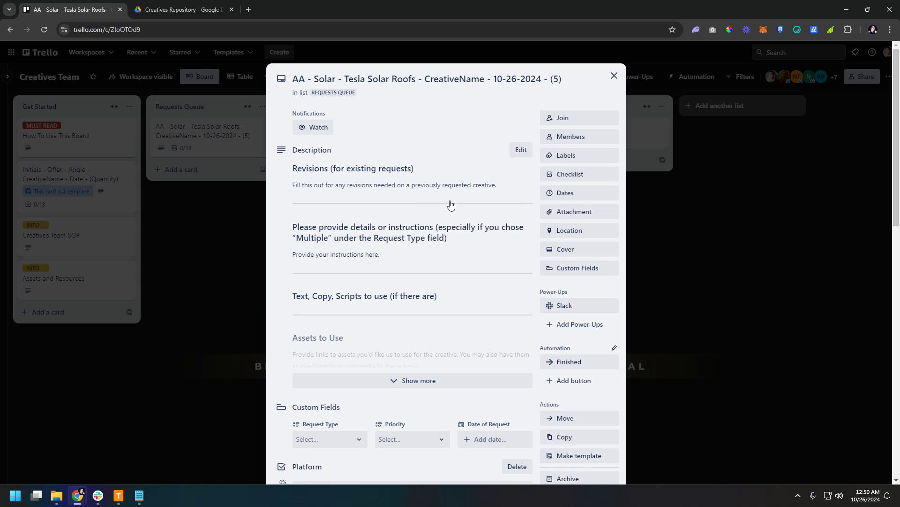
Look over the new request card and join it as a member
{"action": "scroll", "coordinate": [488, 157], "scroll_direction": "down", "scroll_amount": 5}
{"action": "scroll", "coordinate": [493, 182], "scroll_direction": "up", "scroll_amount": 5}
{"action": "left_click", "coordinate": [571, 121]}
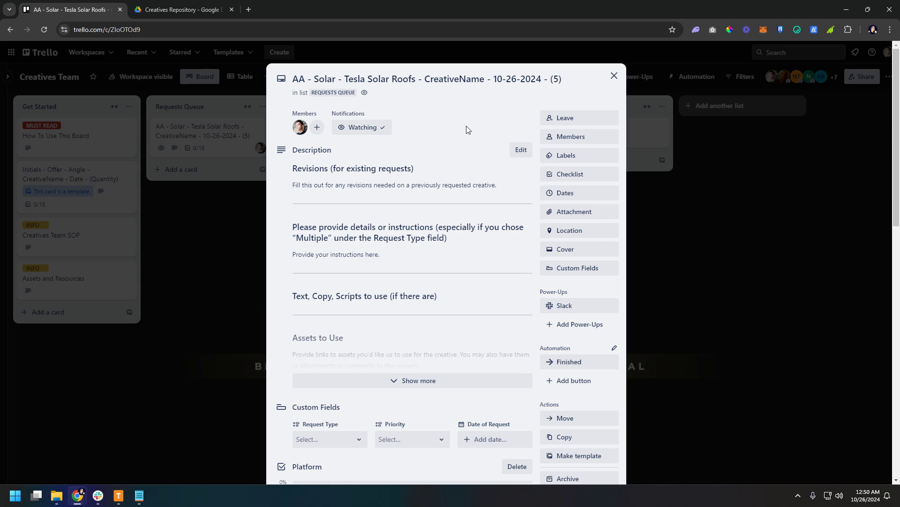
Add the Video label to the request card
{"action": "left_click", "coordinate": [579, 159]}
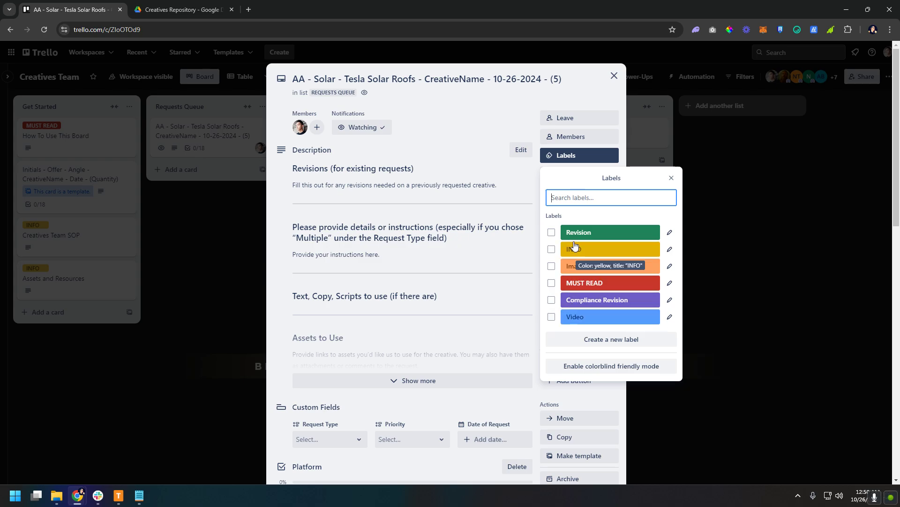
{"action": "left_click", "coordinate": [552, 317]}
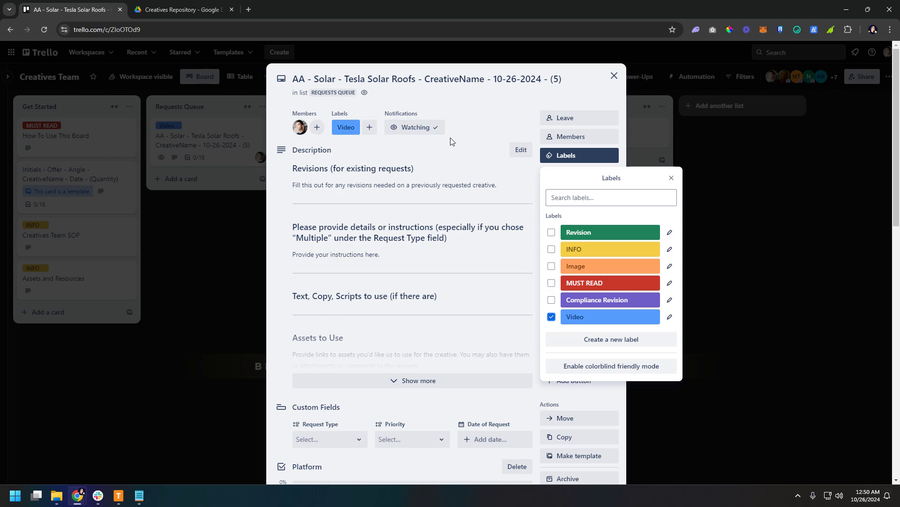
{"action": "left_click", "coordinate": [673, 178]}
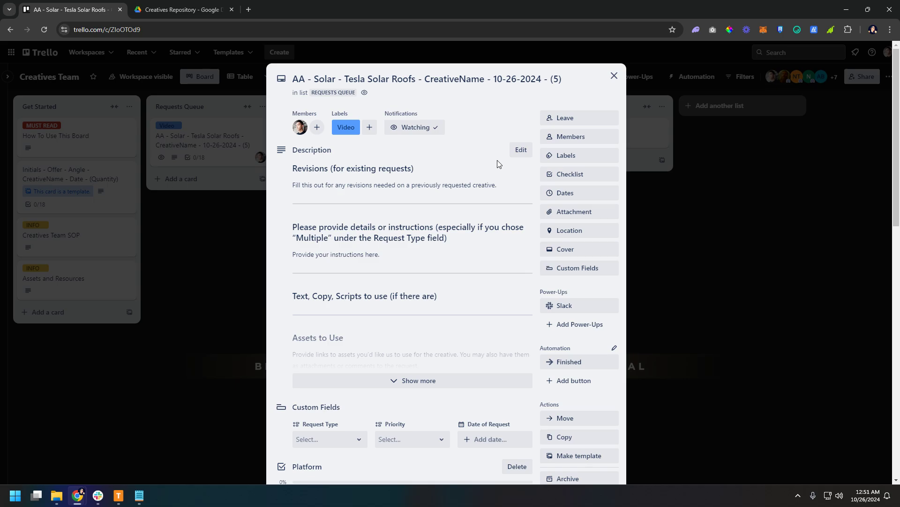
View the request card's options for attaching files and links without attaching anything
{"action": "left_click", "coordinate": [580, 219]}
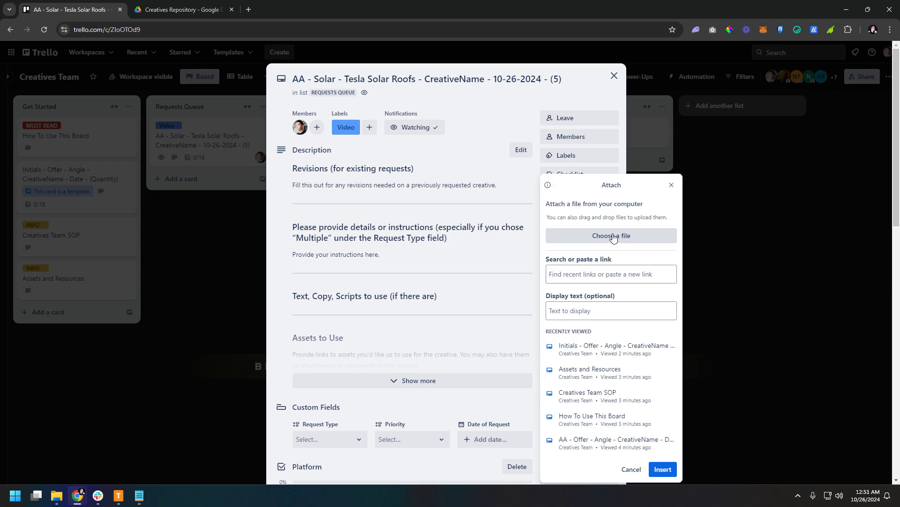
{"action": "left_click", "coordinate": [670, 185]}
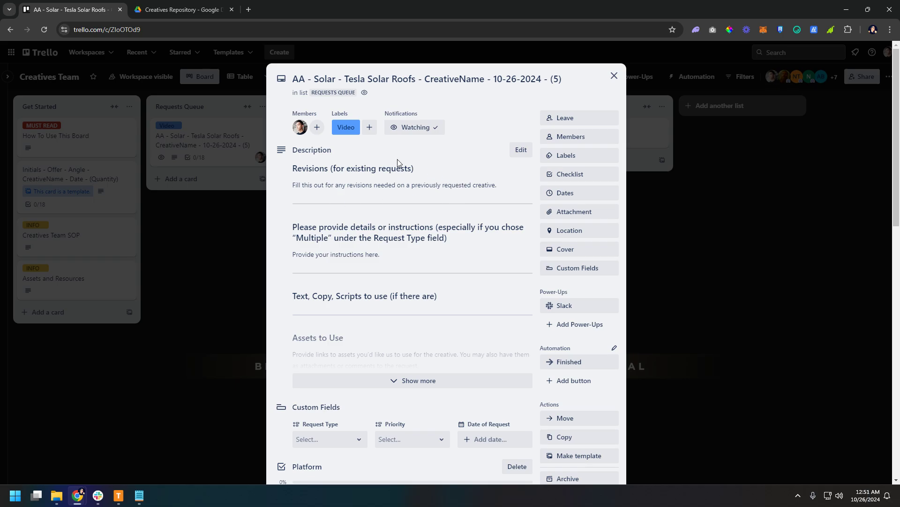
Open the card's description for editing and examine its revisions, instructions, text and Assets to Use sections
{"action": "left_click_drag", "start_coordinate": [290, 150], "coordinate": [335, 150]}
{"action": "left_click", "coordinate": [419, 155]}
{"action": "left_click", "coordinate": [521, 151]}
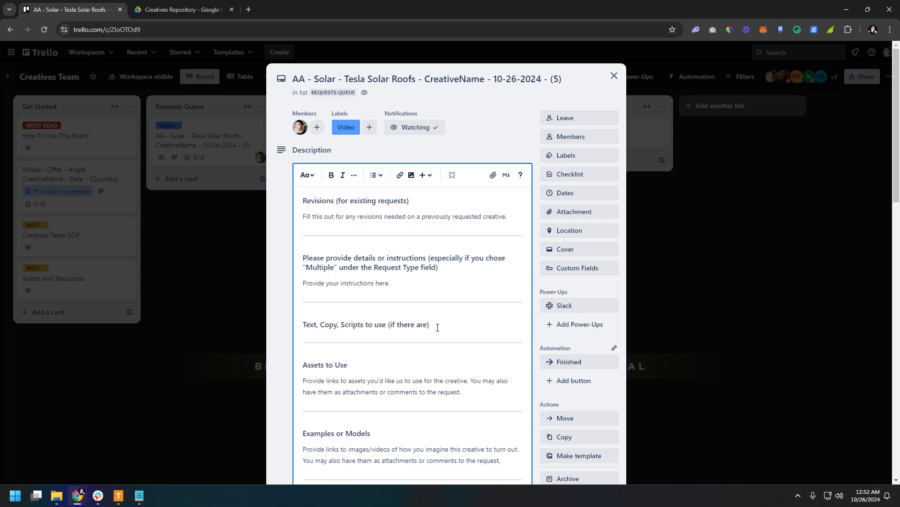
{"action": "scroll", "coordinate": [456, 335], "scroll_direction": "down", "scroll_amount": 2}
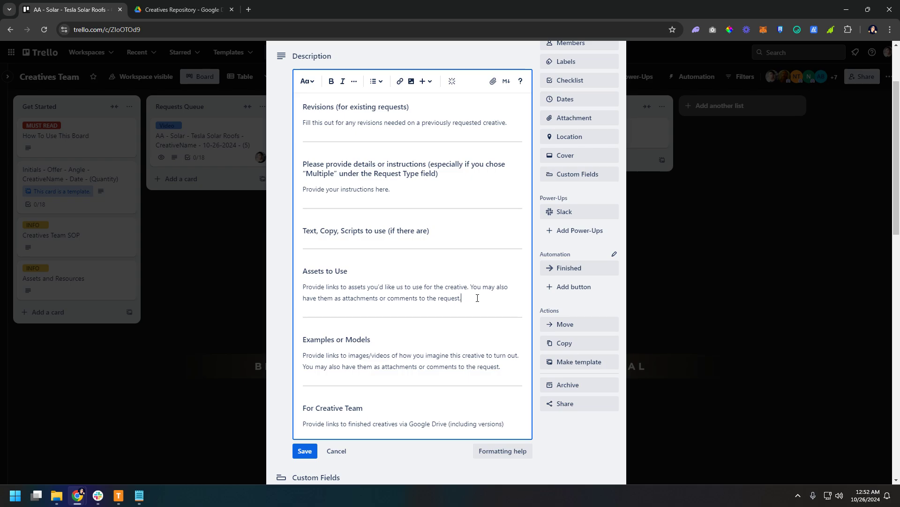
{"action": "left_click_drag", "start_coordinate": [461, 298], "coordinate": [302, 288]}
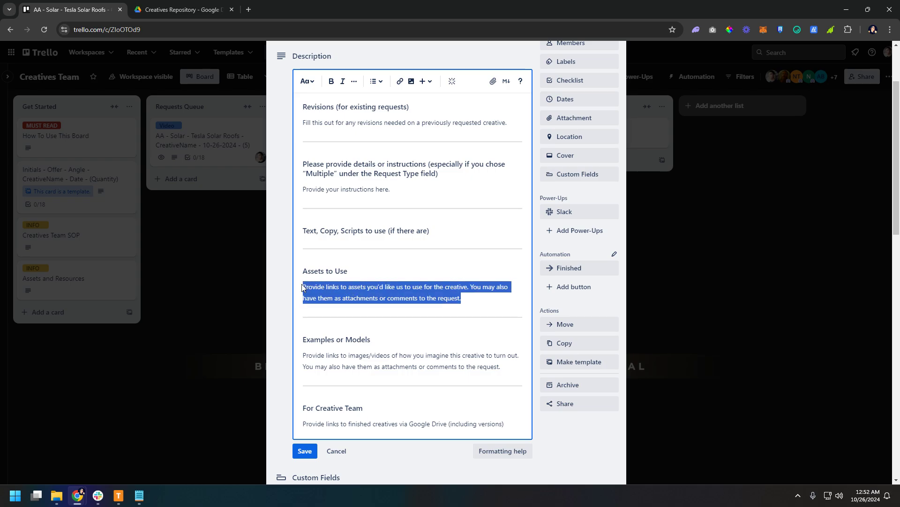
{"action": "left_click", "coordinate": [489, 298]}
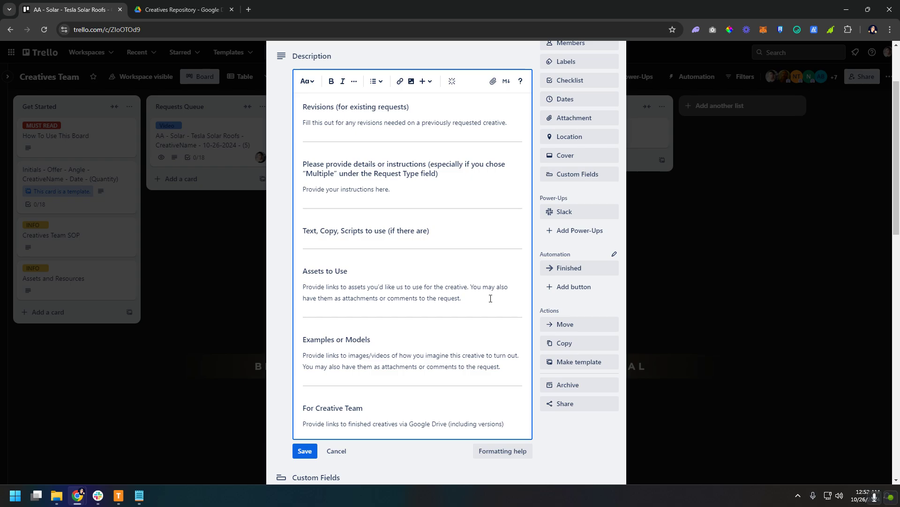
Review the Examples or Models and For Creative Team sections, and save the description
{"action": "left_click", "coordinate": [467, 339]}
{"action": "scroll", "coordinate": [473, 333], "scroll_direction": "down", "scroll_amount": 1}
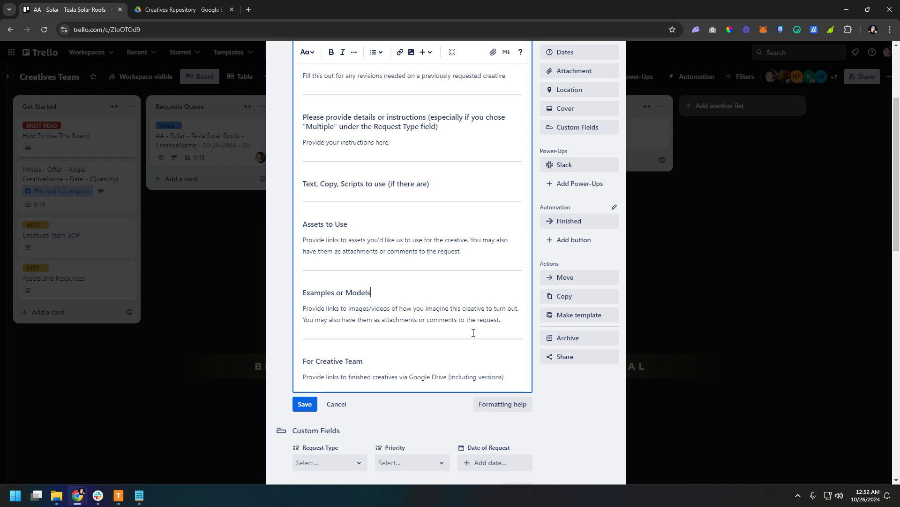
{"action": "left_click", "coordinate": [510, 318]}
{"action": "scroll", "coordinate": [503, 321], "scroll_direction": "down", "scroll_amount": 1}
{"action": "left_click", "coordinate": [390, 329]}
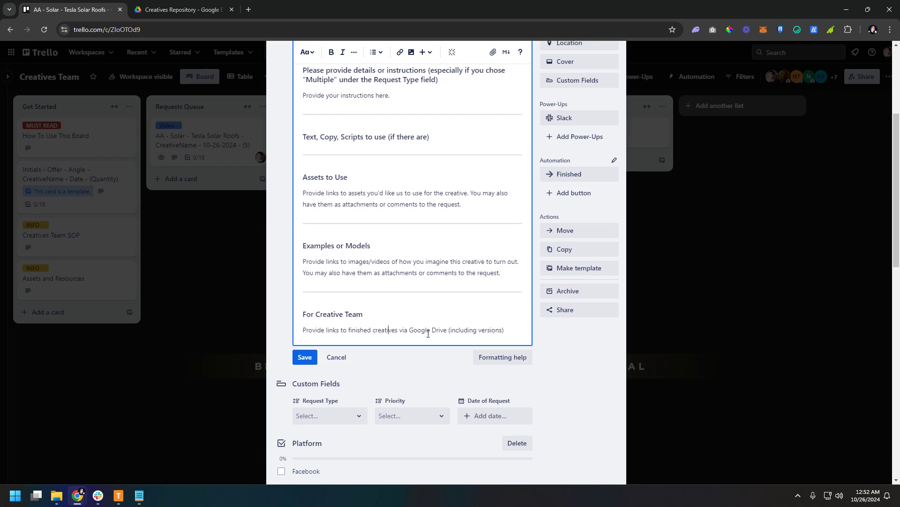
{"action": "left_click", "coordinate": [510, 330]}
{"action": "scroll", "coordinate": [515, 330], "scroll_direction": "up", "scroll_amount": 2}
{"action": "scroll", "coordinate": [428, 120], "scroll_direction": "up", "scroll_amount": 1}
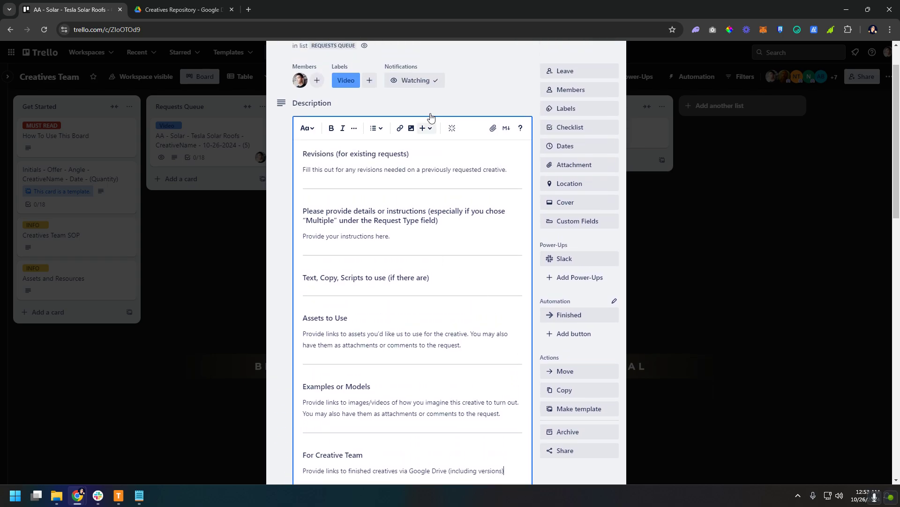
{"action": "scroll", "coordinate": [422, 304], "scroll_direction": "down", "scroll_amount": 2}
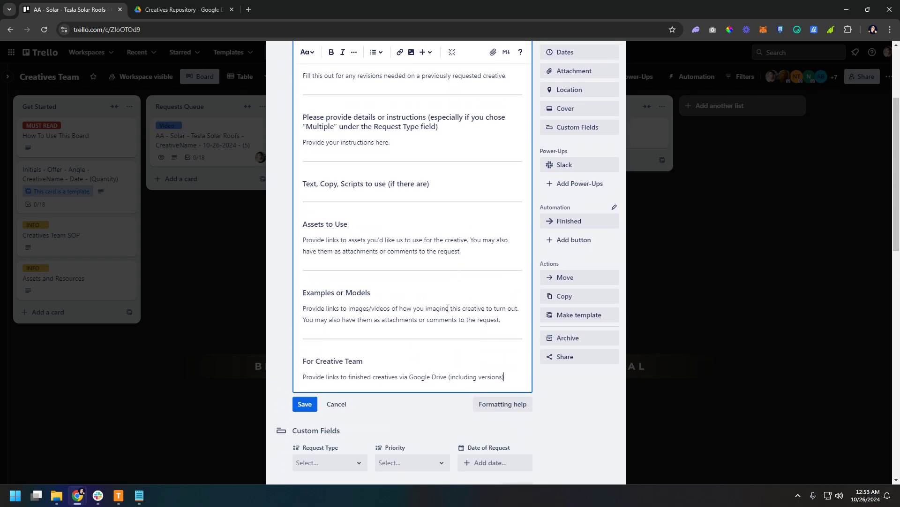
{"action": "left_click", "coordinate": [306, 405]}
Review the Request Type choices in the card's custom fields and set the field to Multiple
{"action": "scroll", "coordinate": [422, 347], "scroll_direction": "up", "scroll_amount": 3}
{"action": "scroll", "coordinate": [455, 324], "scroll_direction": "down", "scroll_amount": 8}
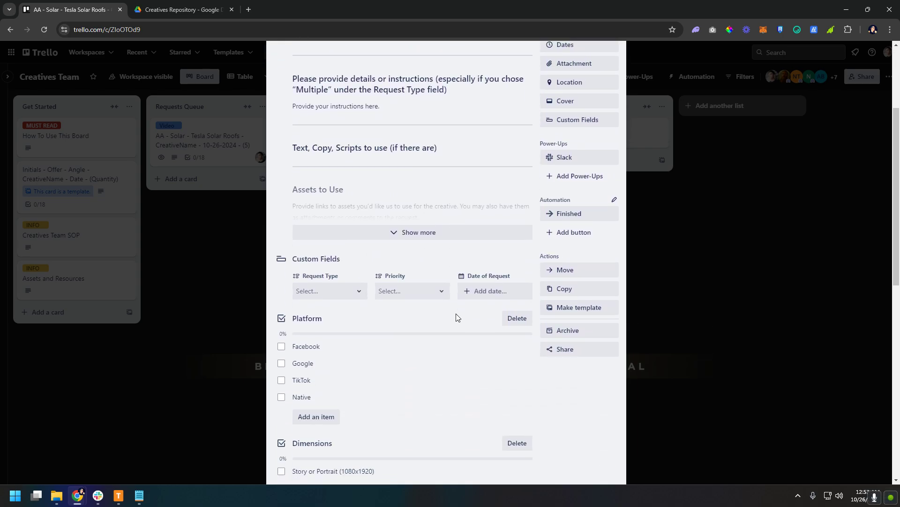
{"action": "scroll", "coordinate": [454, 302], "scroll_direction": "up", "scroll_amount": 1}
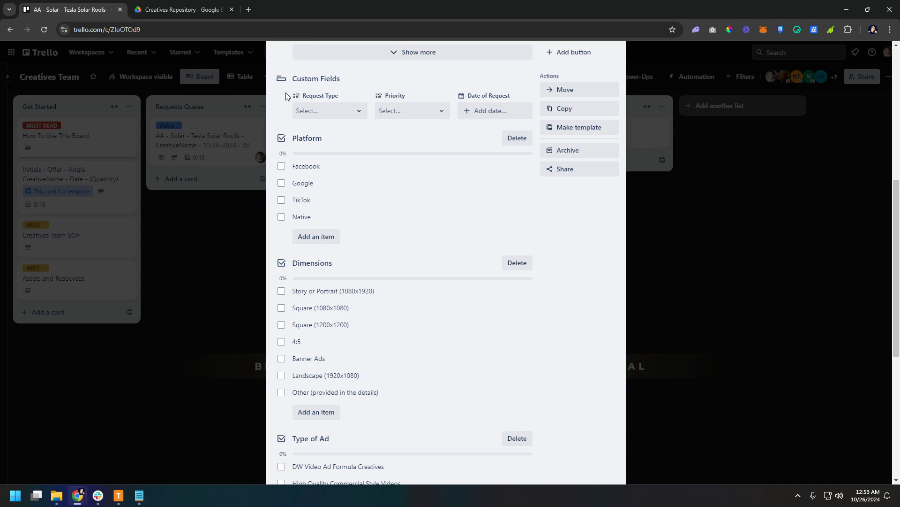
{"action": "left_click", "coordinate": [315, 113]}
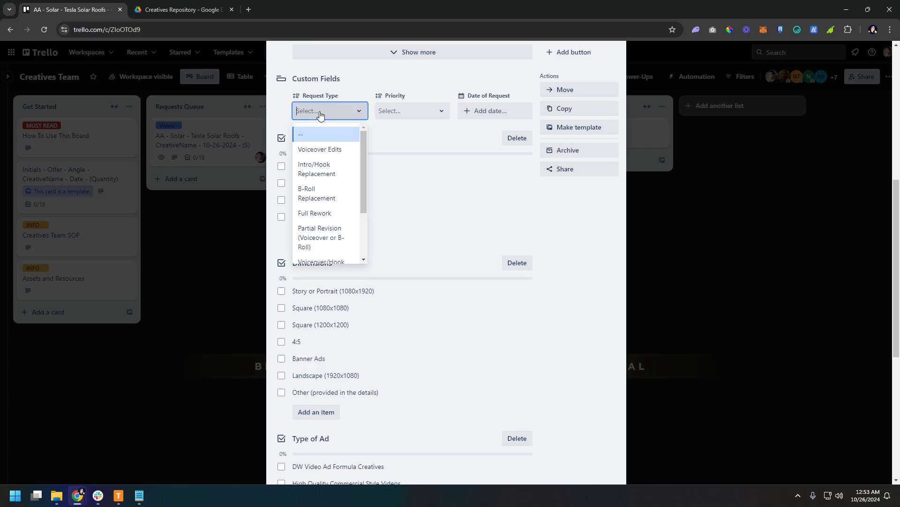
{"action": "scroll", "coordinate": [344, 176], "scroll_direction": "down", "scroll_amount": 2}
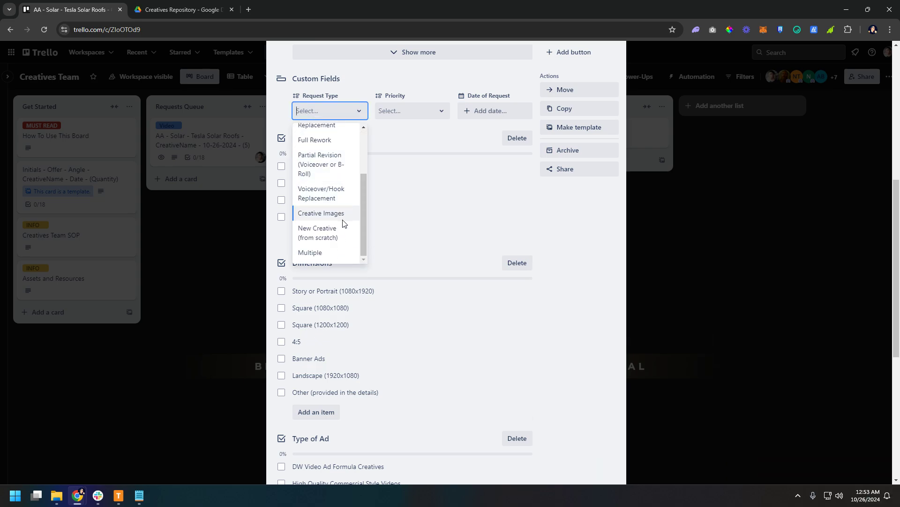
{"action": "scroll", "coordinate": [343, 220], "scroll_direction": "up", "scroll_amount": 3}
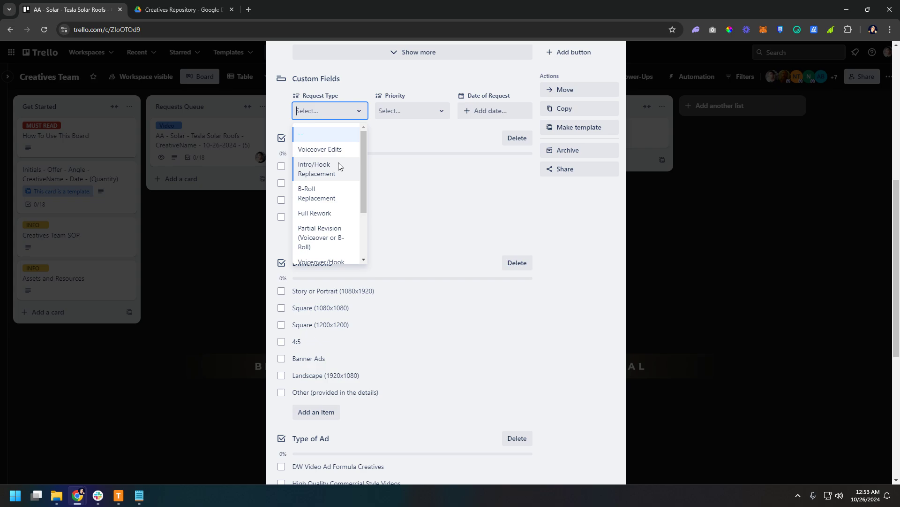
{"action": "scroll", "coordinate": [338, 162], "scroll_direction": "down", "scroll_amount": 3}
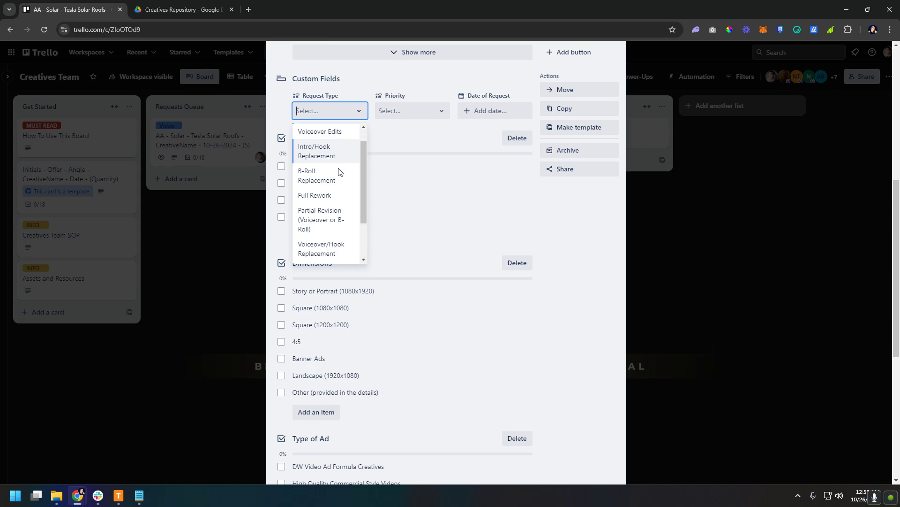
{"action": "left_click", "coordinate": [341, 254]}
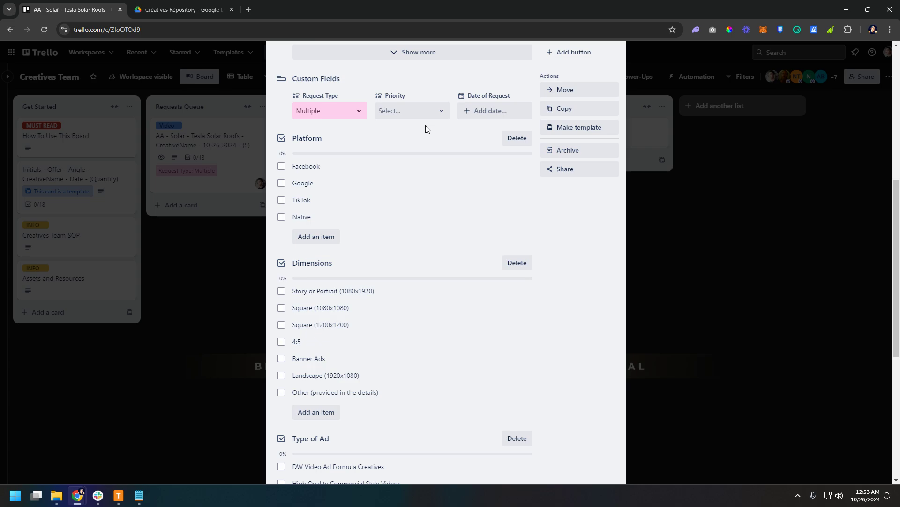
View the Priority choices and the Date of Request calendar without setting either field
{"action": "left_click", "coordinate": [416, 113]}
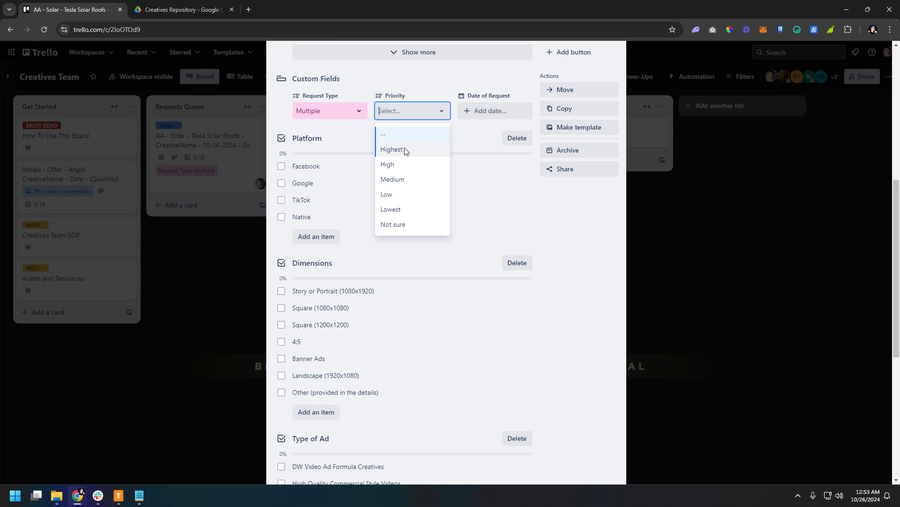
{"action": "left_click", "coordinate": [463, 132]}
{"action": "left_click", "coordinate": [431, 113]}
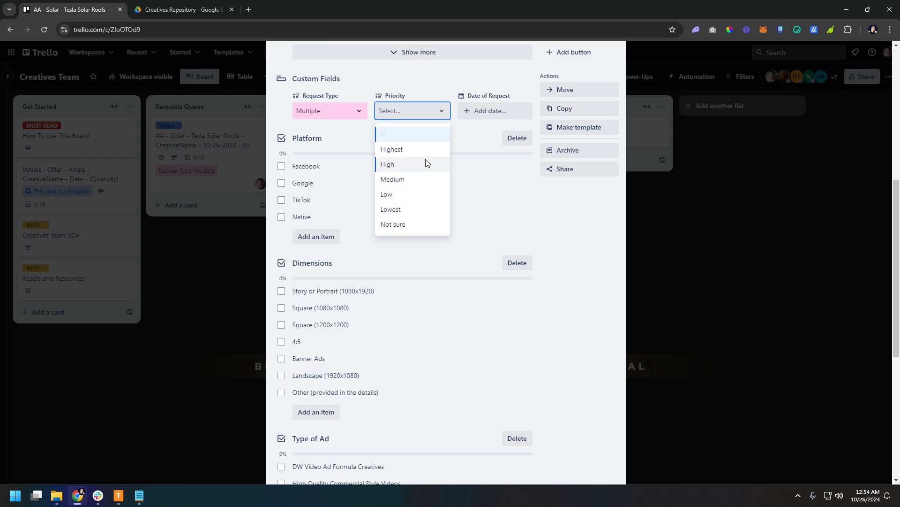
{"action": "left_click", "coordinate": [473, 131]}
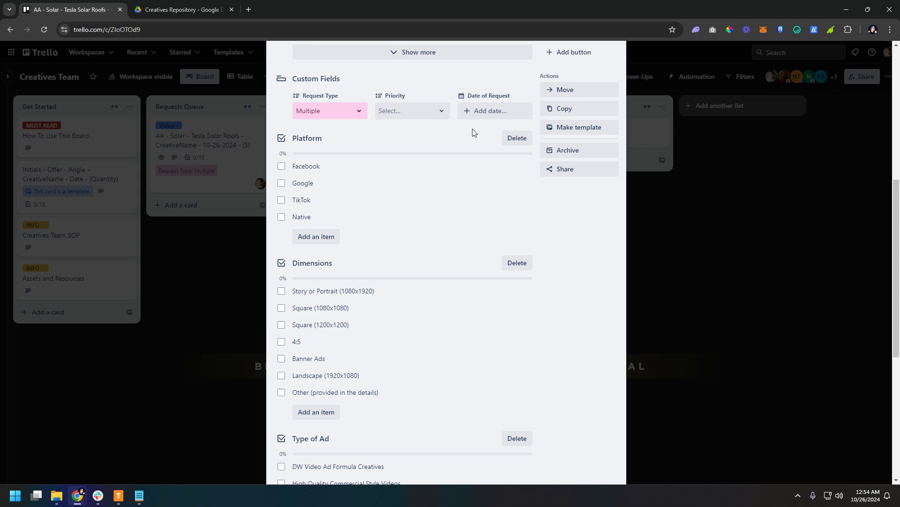
{"action": "left_click", "coordinate": [481, 111]}
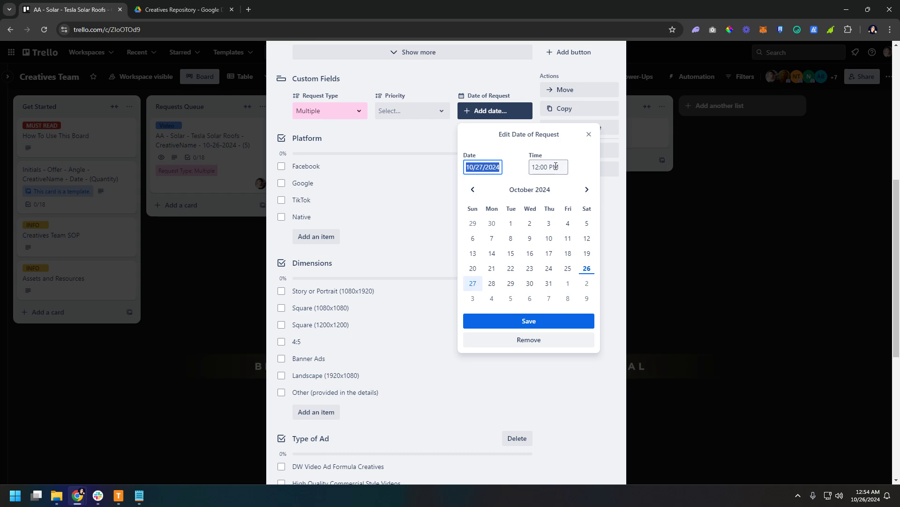
{"action": "left_click", "coordinate": [589, 134]}
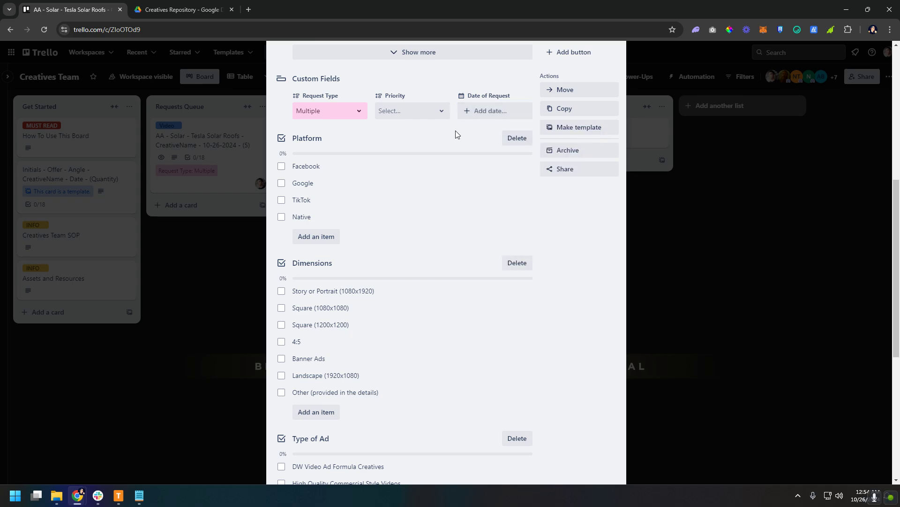
Examine the card's Platform, Dimensions, Type of Ad and Request Progress checklists and its activity section
{"action": "scroll", "coordinate": [516, 207], "scroll_direction": "down", "scroll_amount": 2}
{"action": "scroll", "coordinate": [565, 214], "scroll_direction": "up", "scroll_amount": 1}
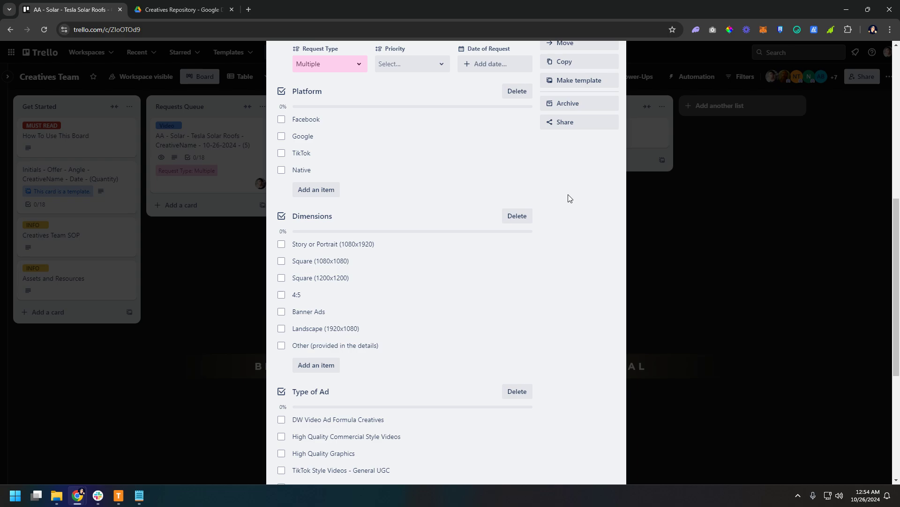
{"action": "scroll", "coordinate": [569, 198], "scroll_direction": "down", "scroll_amount": 2}
{"action": "scroll", "coordinate": [569, 198], "scroll_direction": "up", "scroll_amount": 2}
{"action": "scroll", "coordinate": [464, 254], "scroll_direction": "down", "scroll_amount": 3}
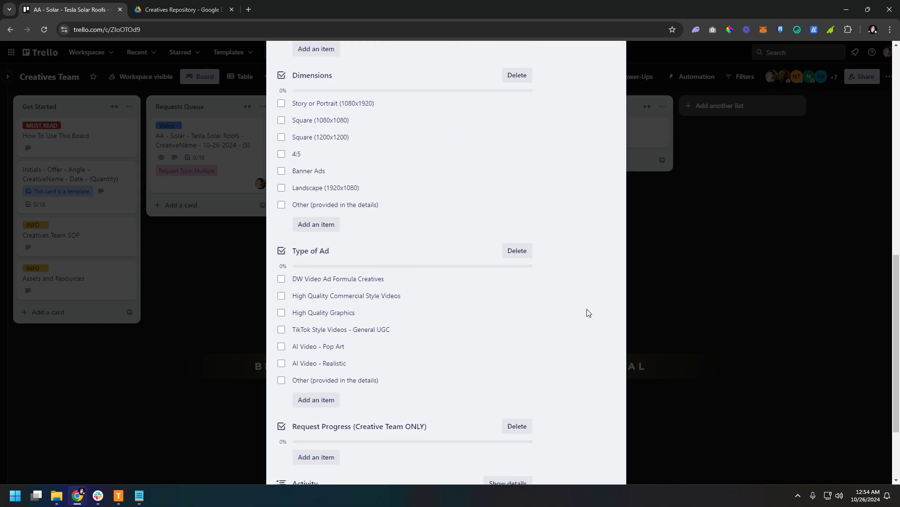
{"action": "scroll", "coordinate": [586, 315], "scroll_direction": "down", "scroll_amount": 3}
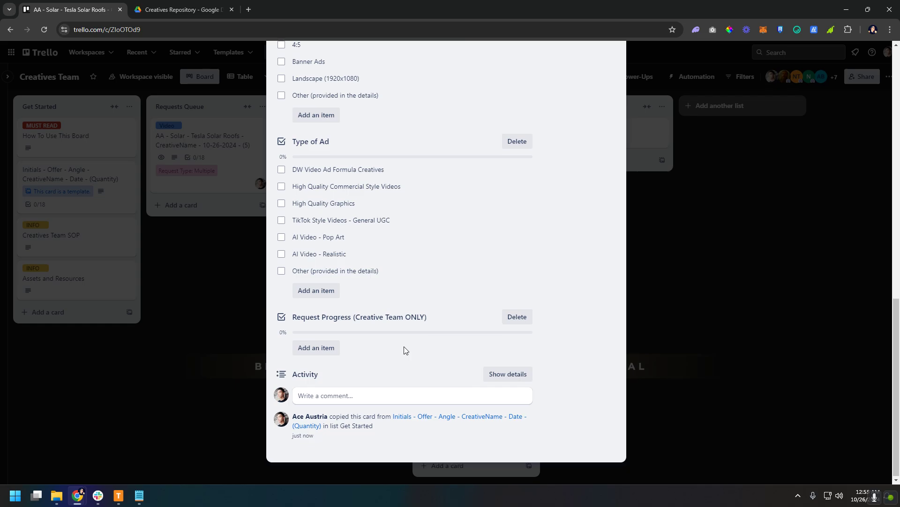
{"action": "scroll", "coordinate": [405, 349], "scroll_direction": "up", "scroll_amount": 10}
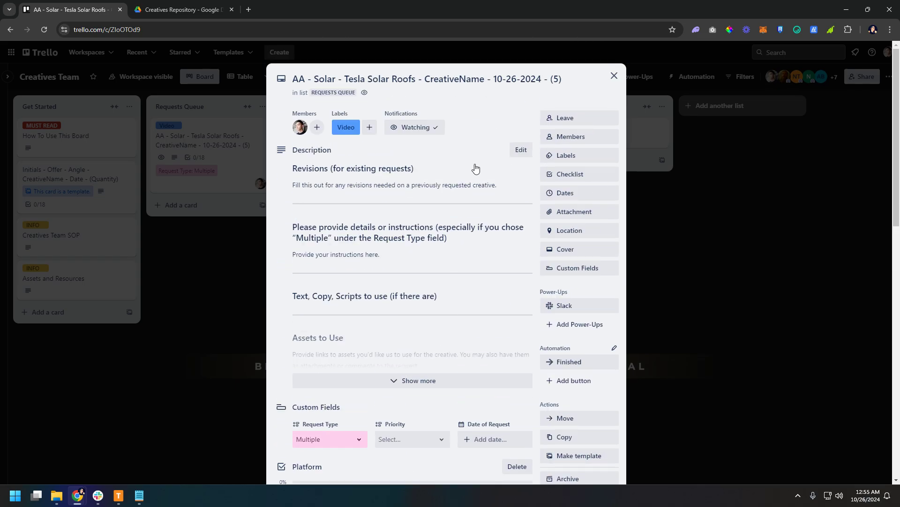